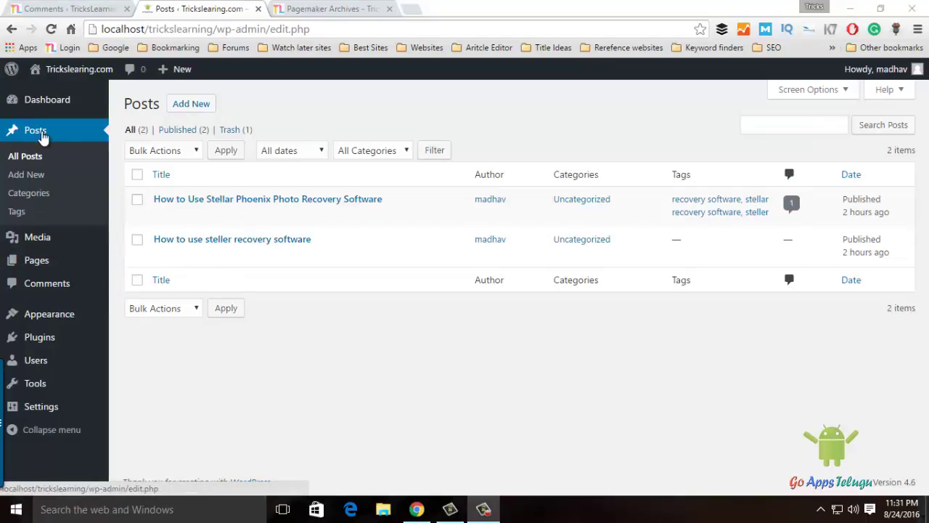
Open the post categories page, and look through the Pagemaker category's posts on the live TricksLearning.com site
click(41, 194)
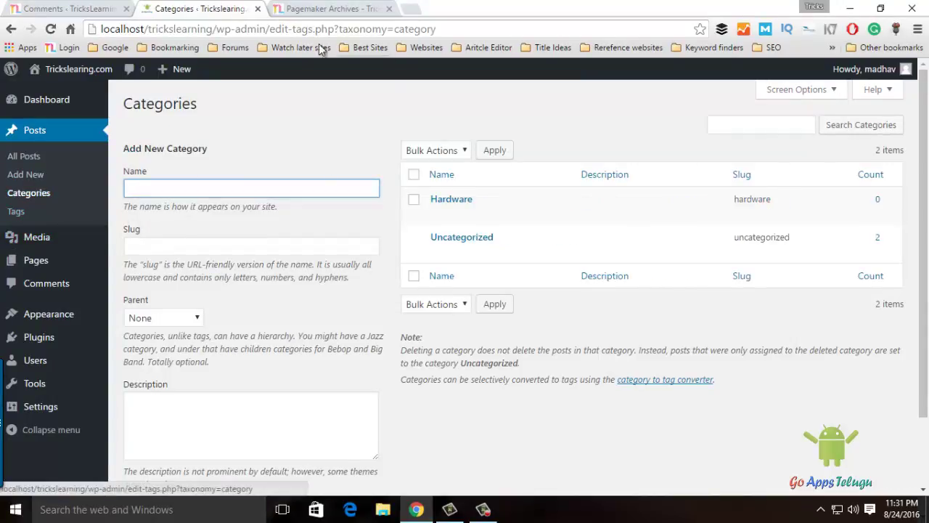
click(335, 8)
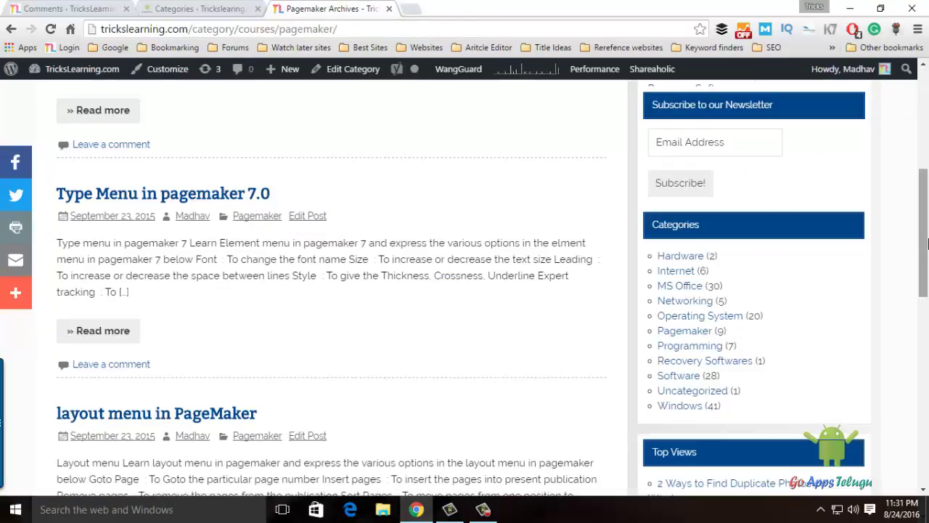
drag(927, 243, 926, 247)
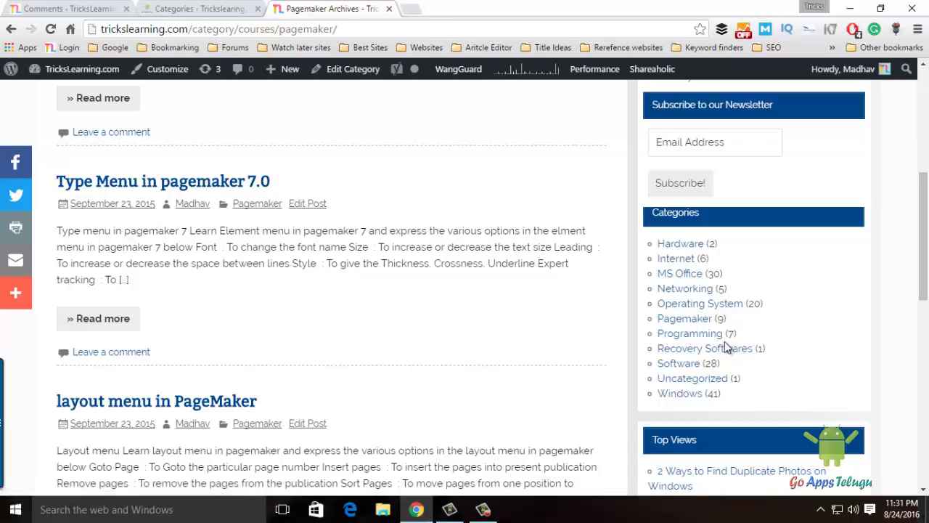
click(693, 320)
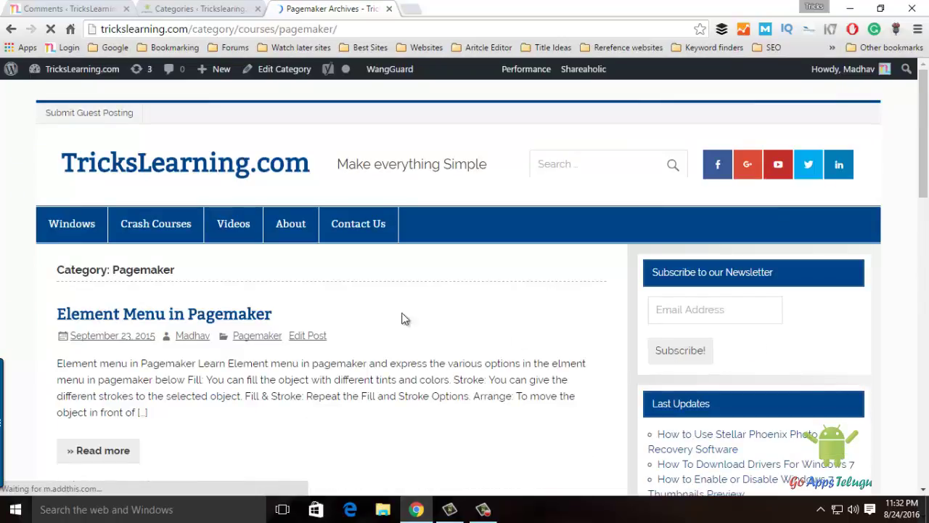
scroll(182, 348, down, 5)
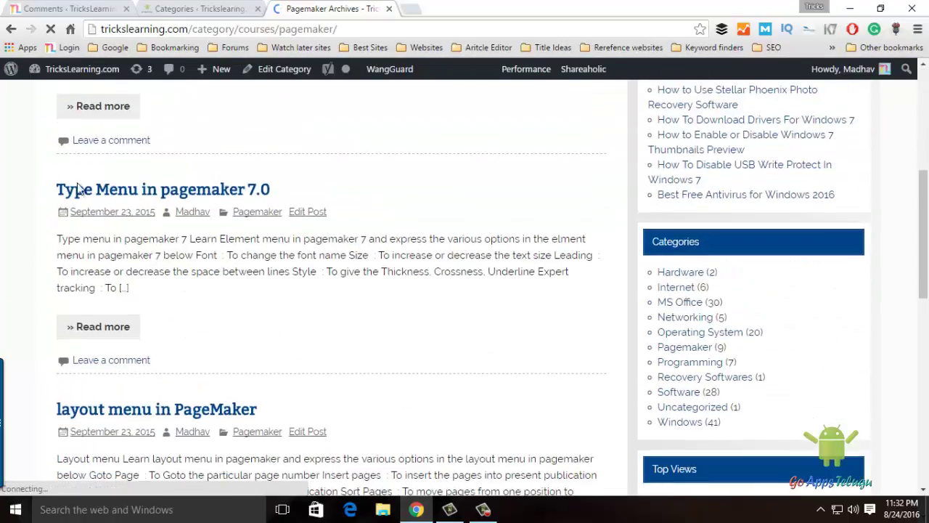
scroll(280, 182, down, 3)
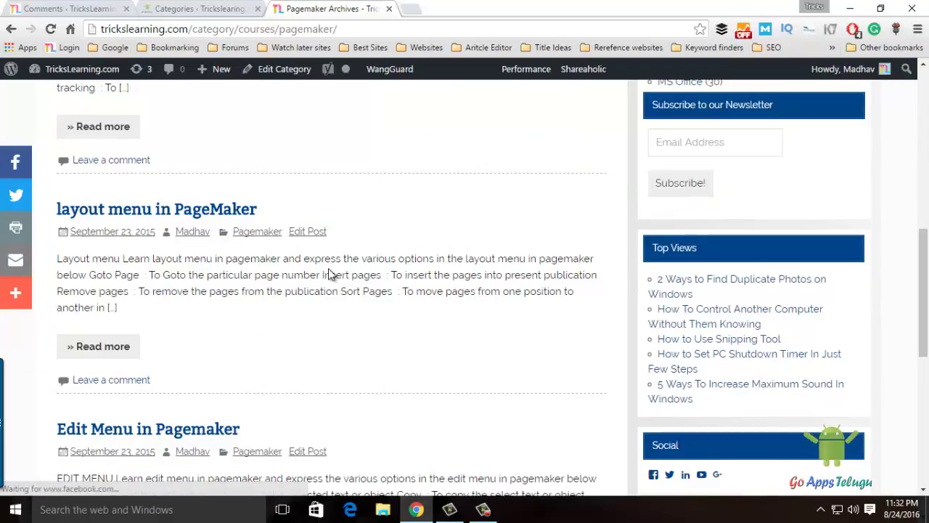
scroll(328, 298, up, 2)
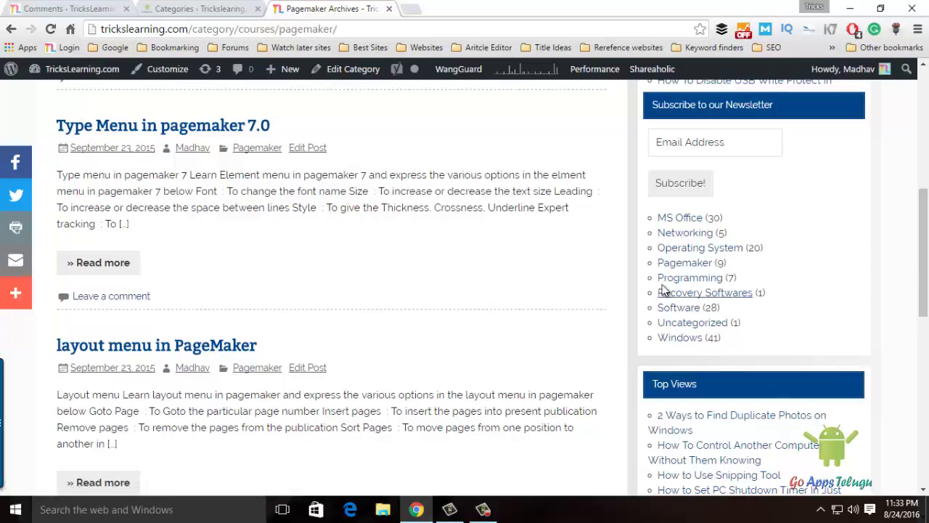
View the posts in the Recovery Softwares category on the live site
click(705, 295)
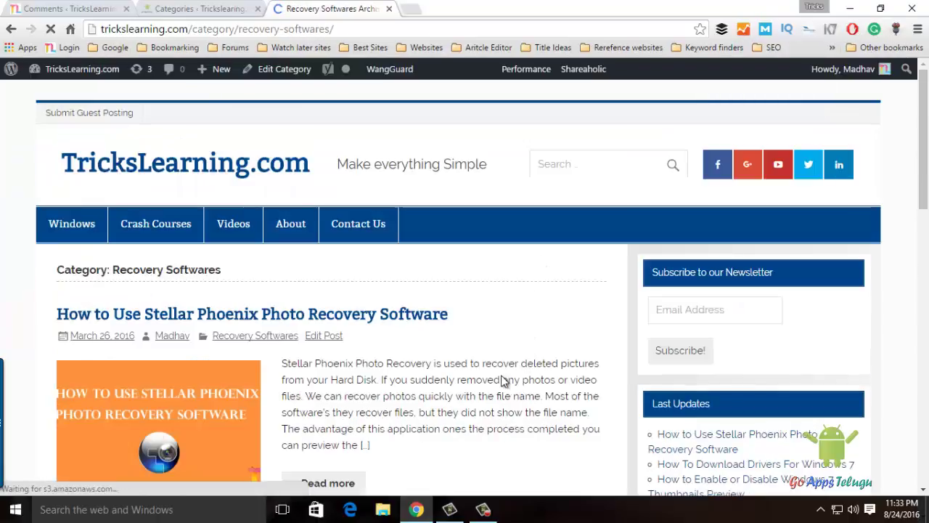
scroll(500, 373, down, 2)
scroll(506, 327, down, 2)
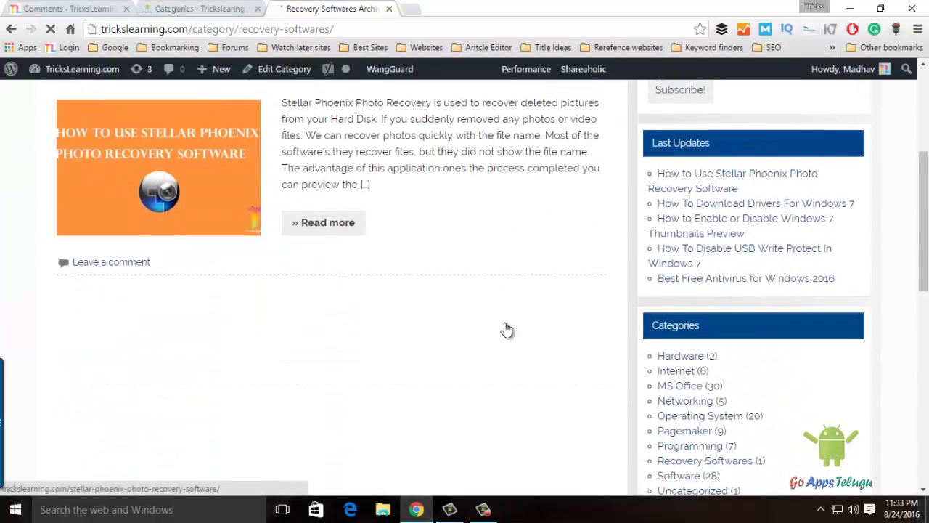
scroll(326, 255, up, 3)
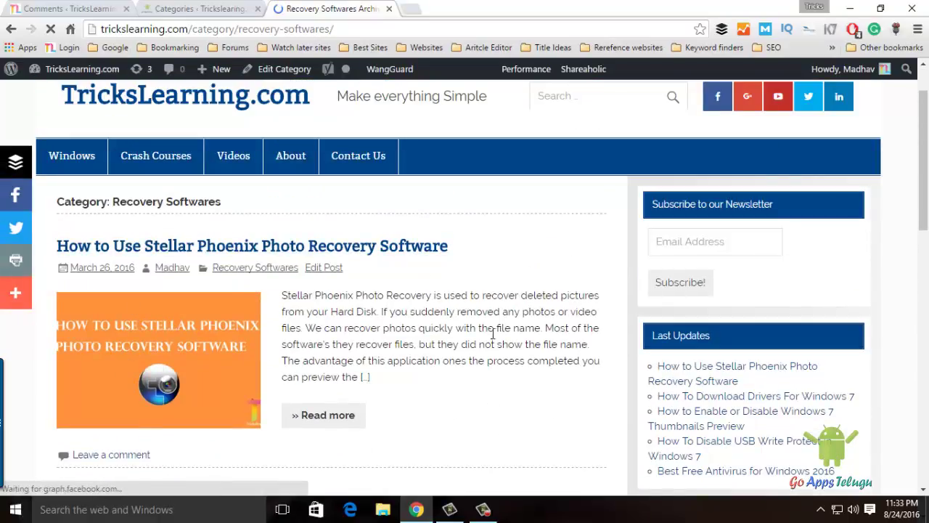
Add a new post category named Projects with no parent in the local site's admin
click(197, 13)
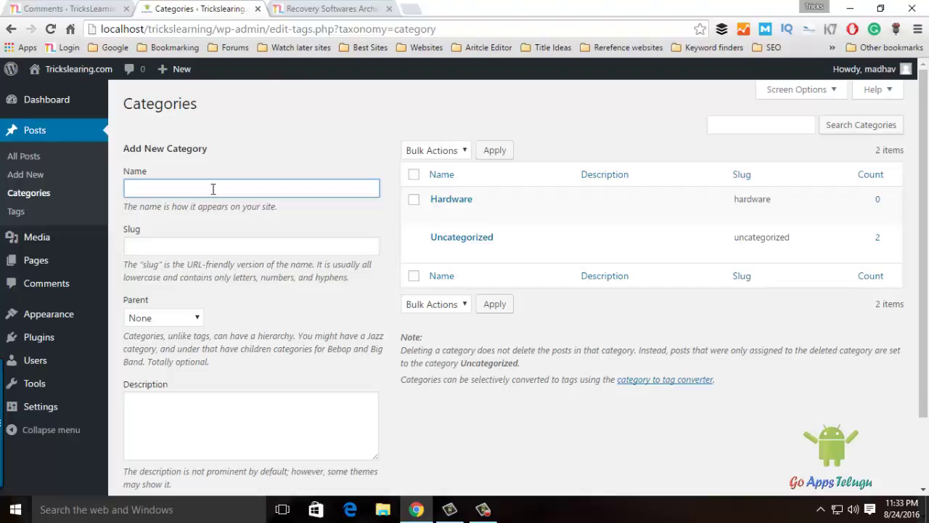
text(Projects)
key(Tab)
key(Tab)
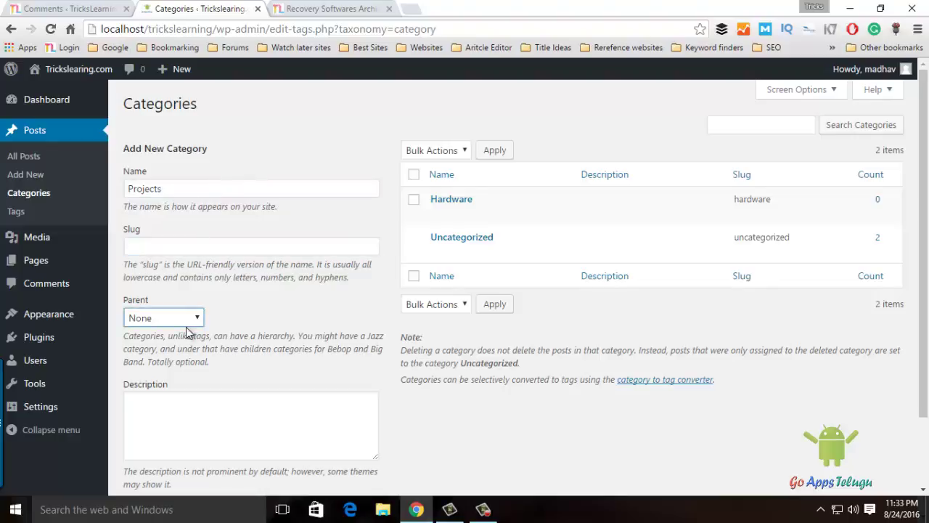
scroll(218, 345, down, 2)
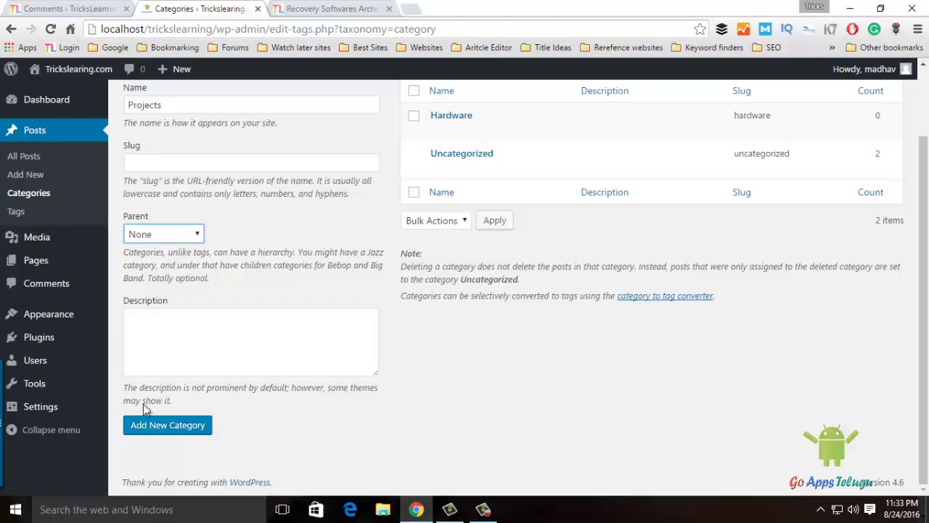
click(160, 428)
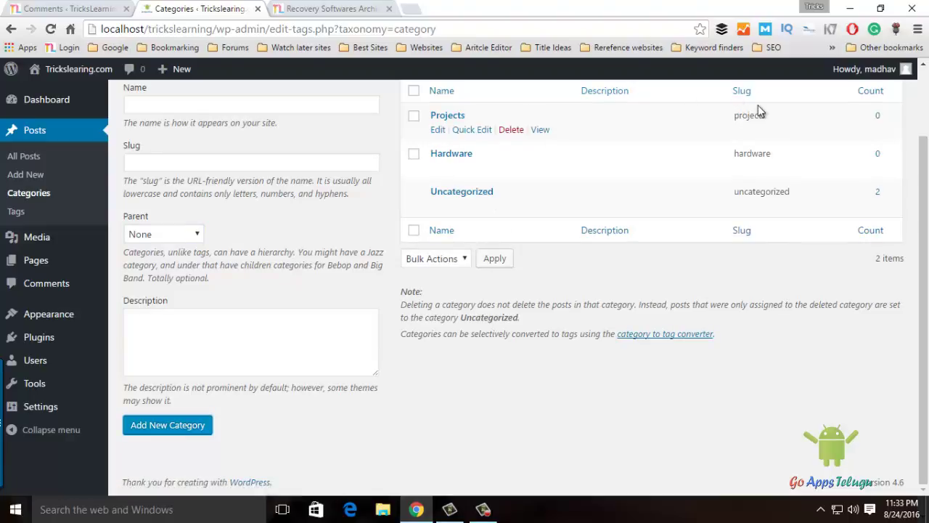
Enter Dell Project as the name of another new category
scroll(208, 174, up, 1)
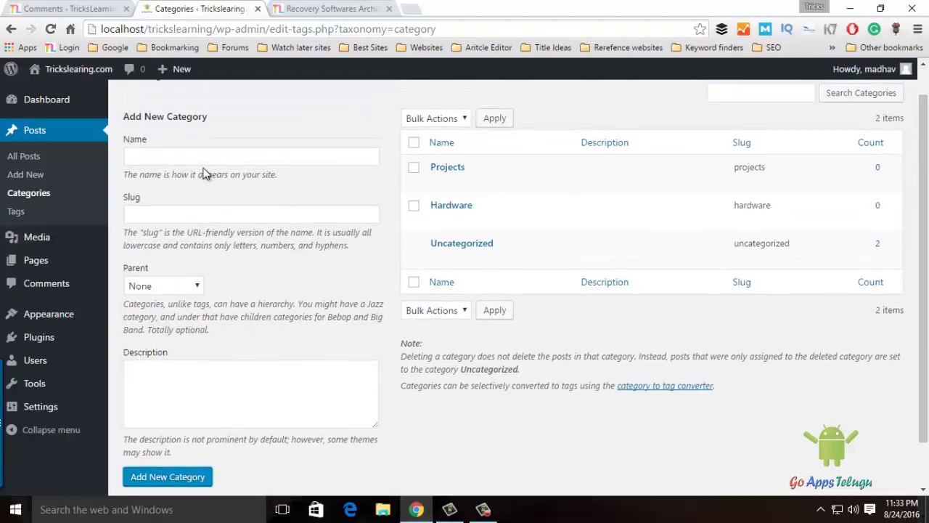
click(202, 162)
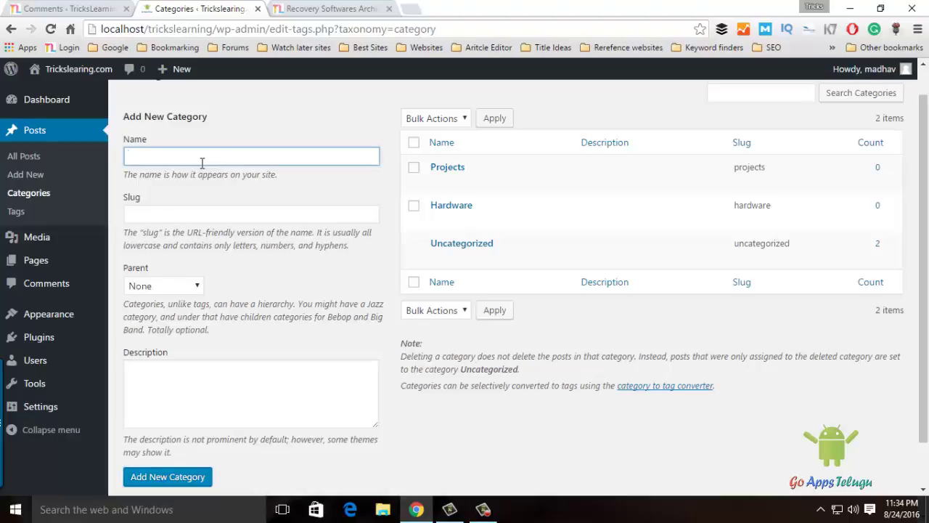
text(a)
key(BackSpace)
text(Des)
key(BackSpace)
text(s)
key(BackSpace)
text(ll Projects)
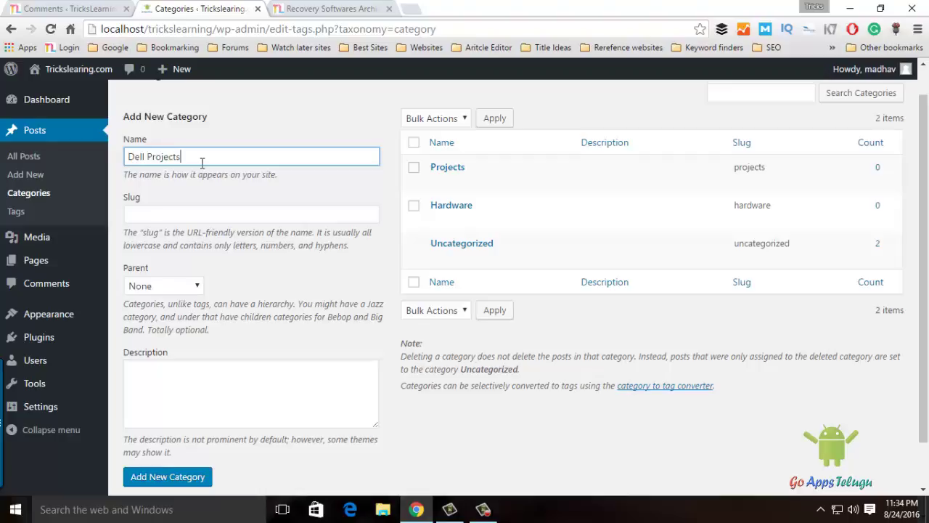
key(BackSpace)
key(Tab)
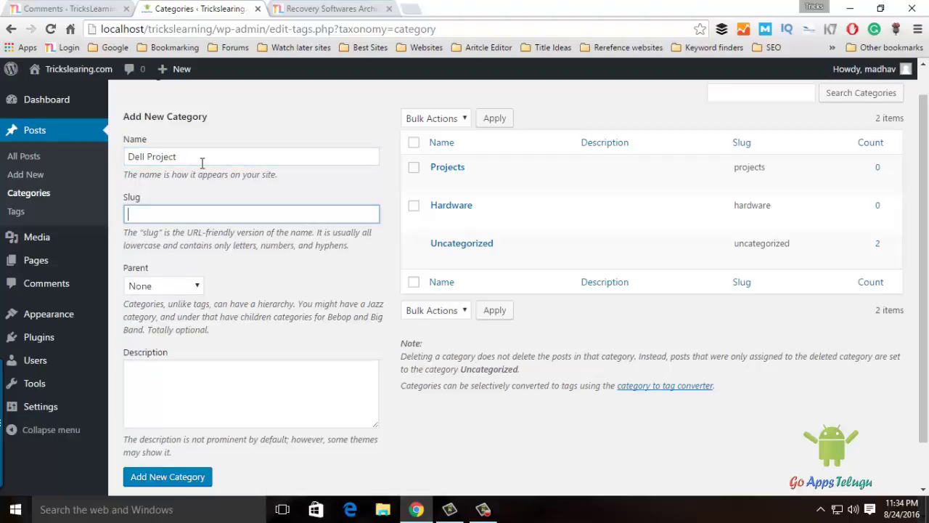
Set Projects as the parent of the Dell Project category and add it
key(Tab)
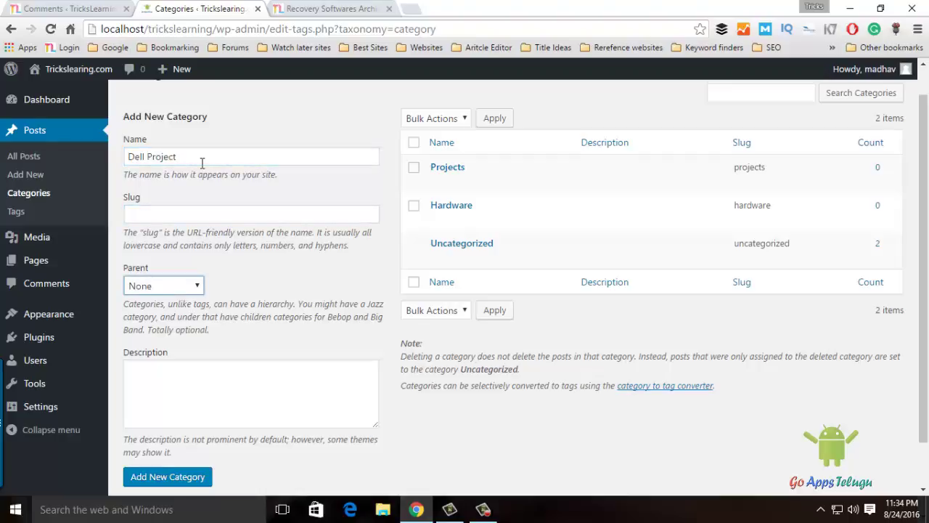
click(154, 285)
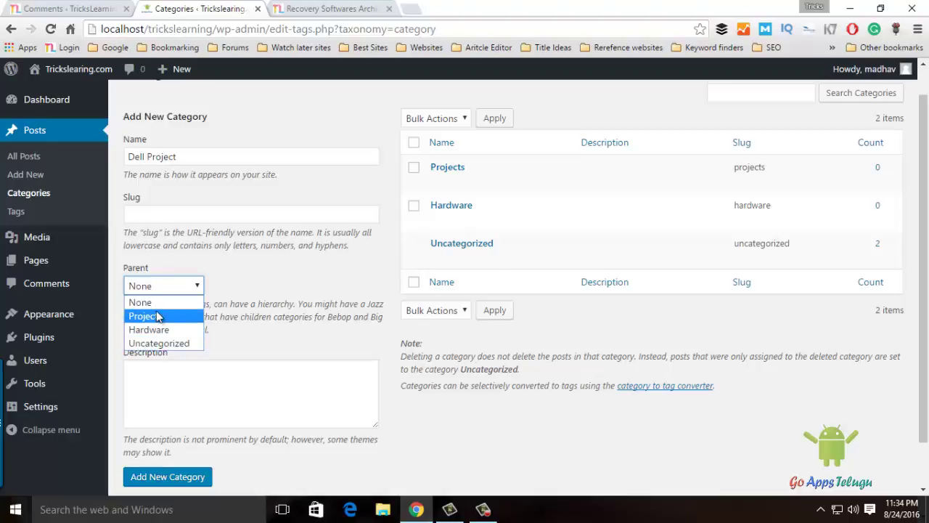
click(155, 315)
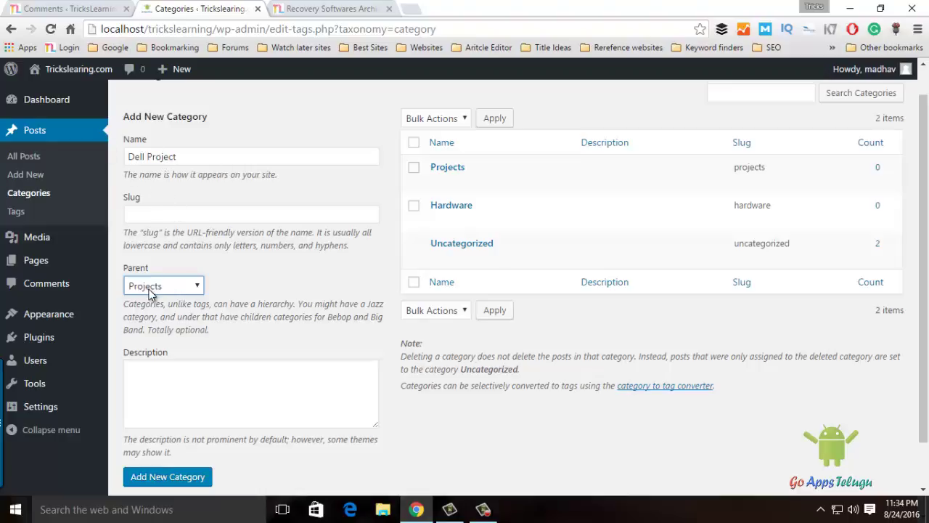
click(179, 478)
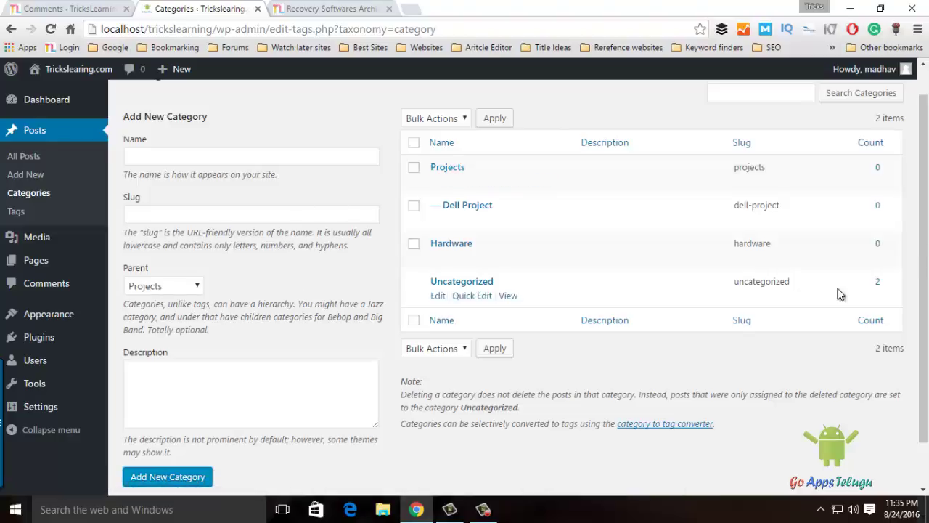
Open the local site's post tags page, and check the live site's sidebar for comparison
scroll(927, 265, down, 1)
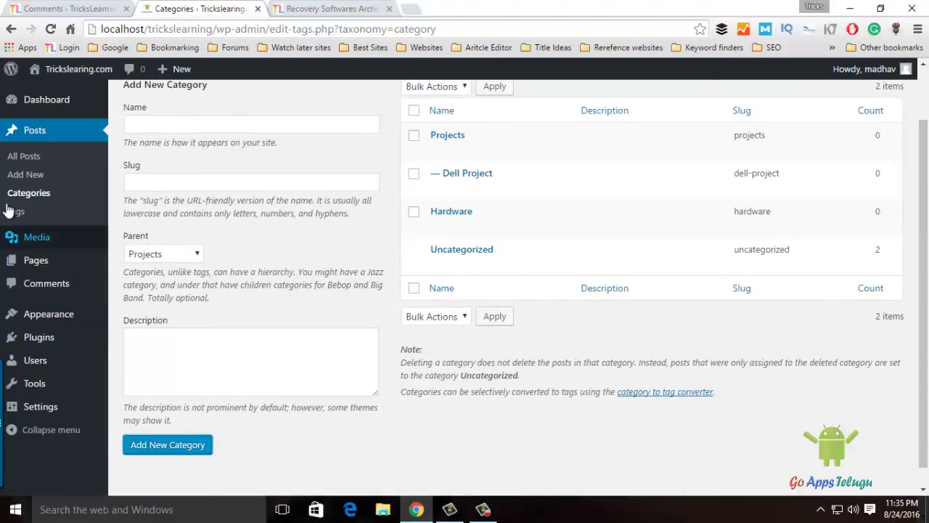
click(24, 211)
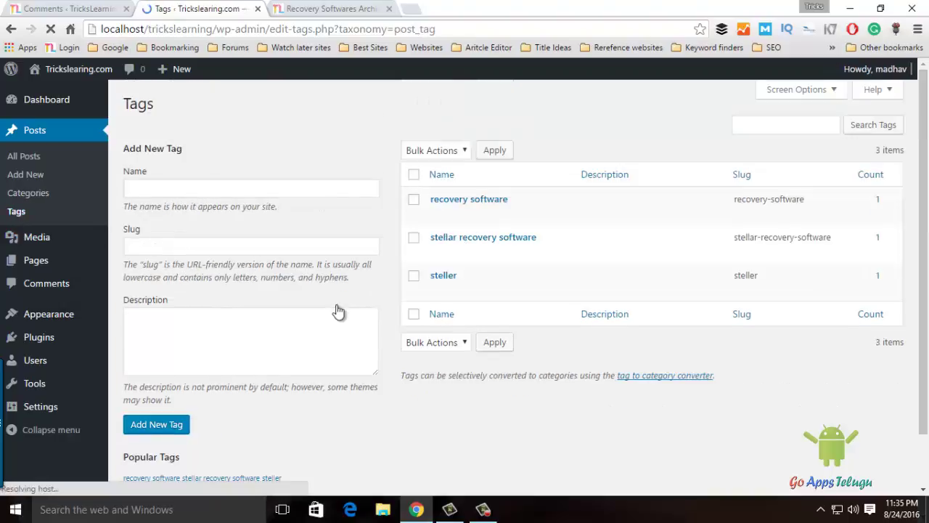
click(317, 10)
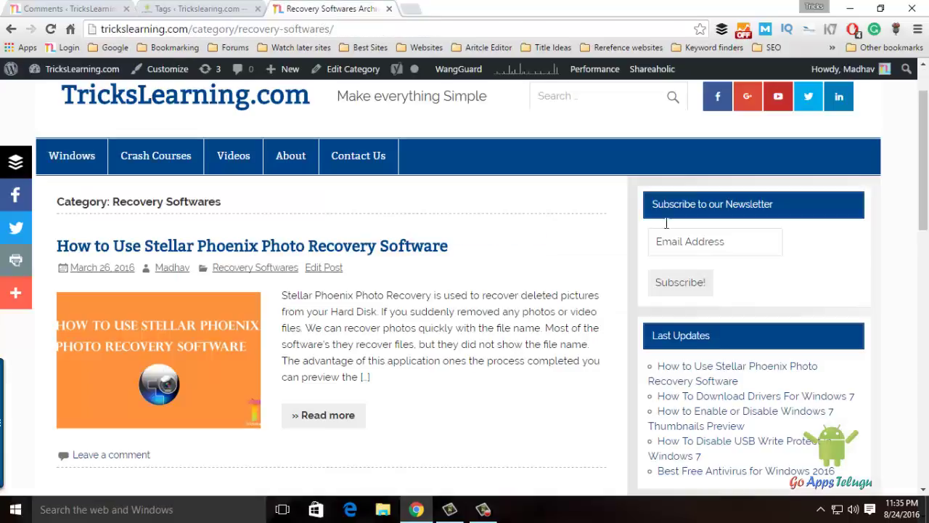
drag(927, 98, 927, 153)
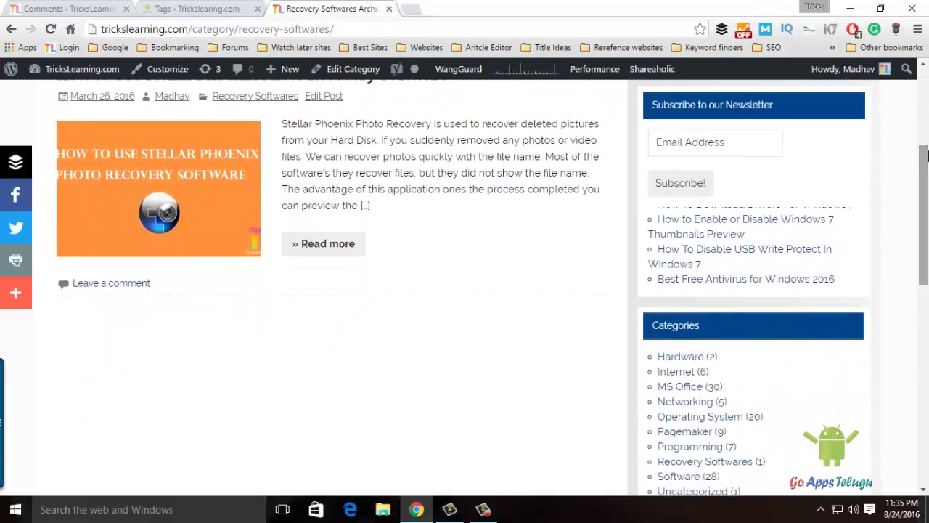
click(225, 10)
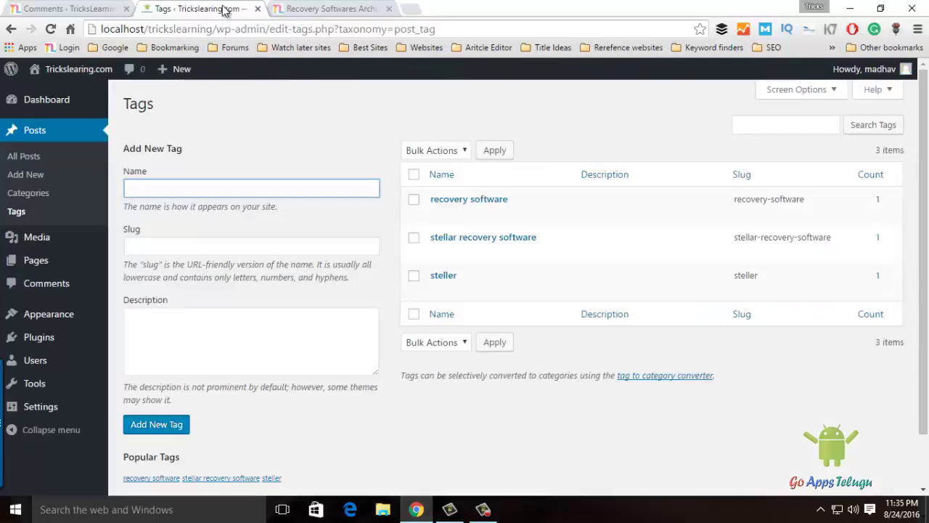
Visit the local site in a new browser tab and examine the tags shown beside the Stellar Phoenix post
mouse_move(67, 76)
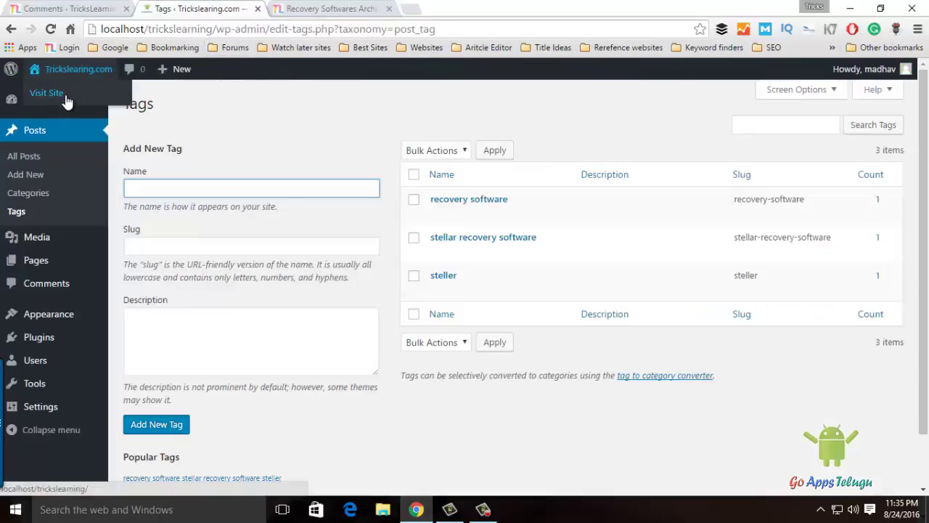
middle_click(65, 97)
click(306, 15)
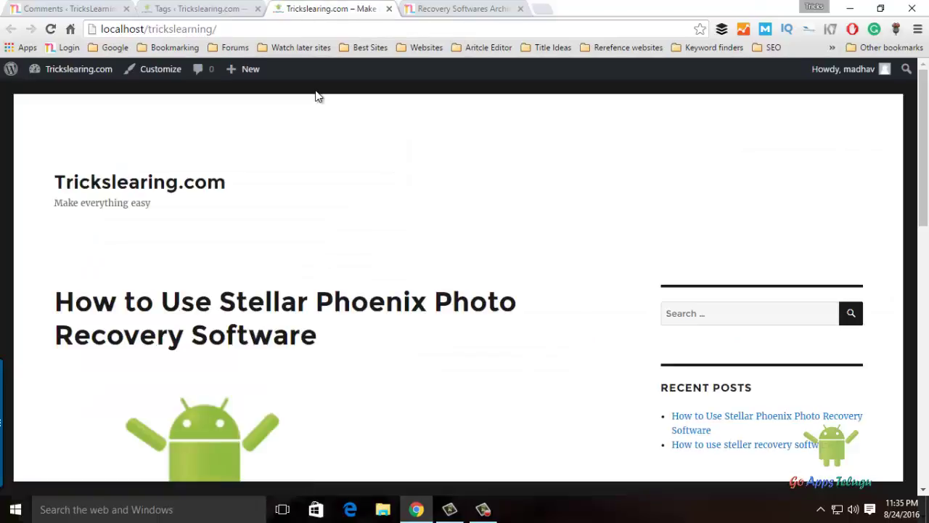
scroll(313, 149, down, 1)
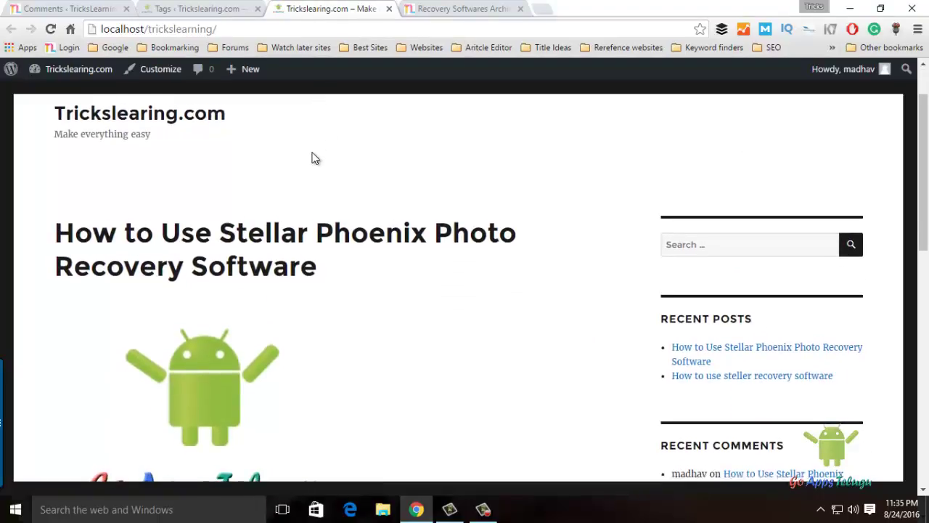
scroll(313, 158, down, 6)
scroll(244, 150, up, 1)
scroll(159, 244, down, 1)
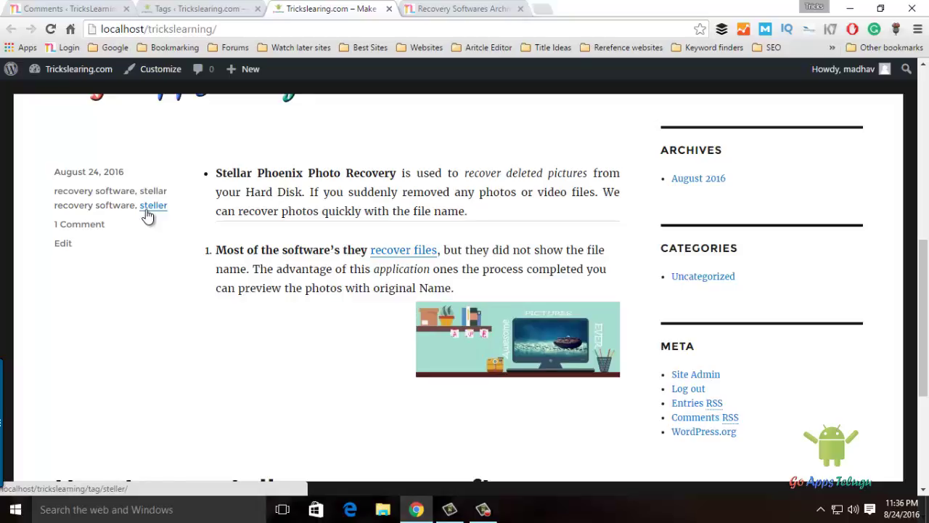
Check the archive pages of the post's "recovery software" and "stellar recovery software" tags
click(85, 193)
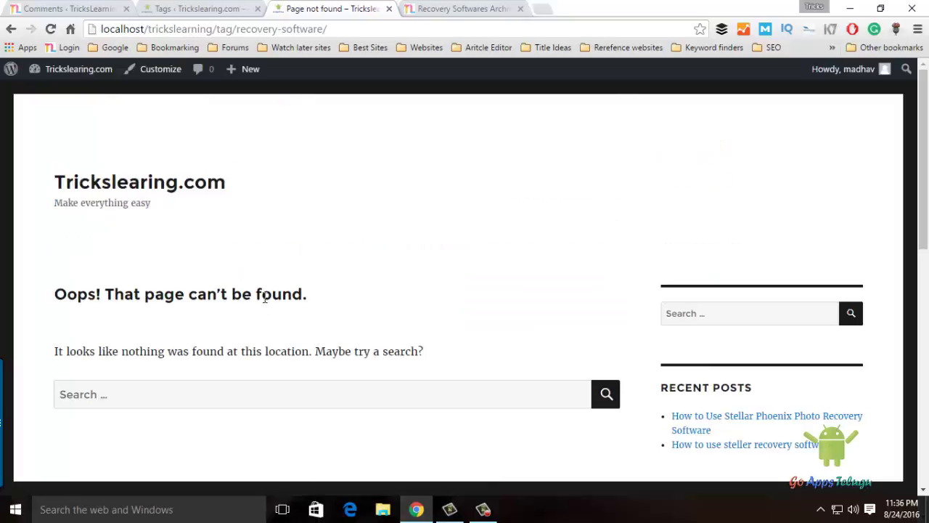
click(11, 29)
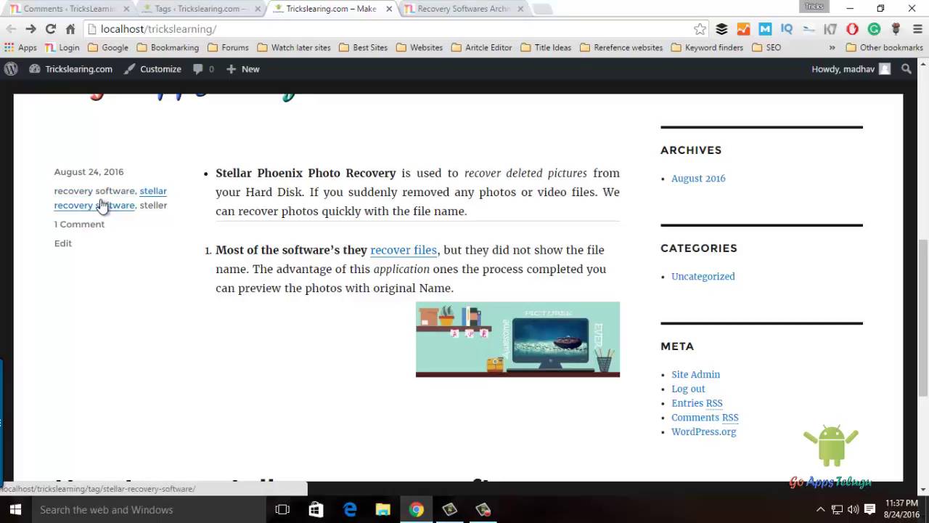
click(149, 197)
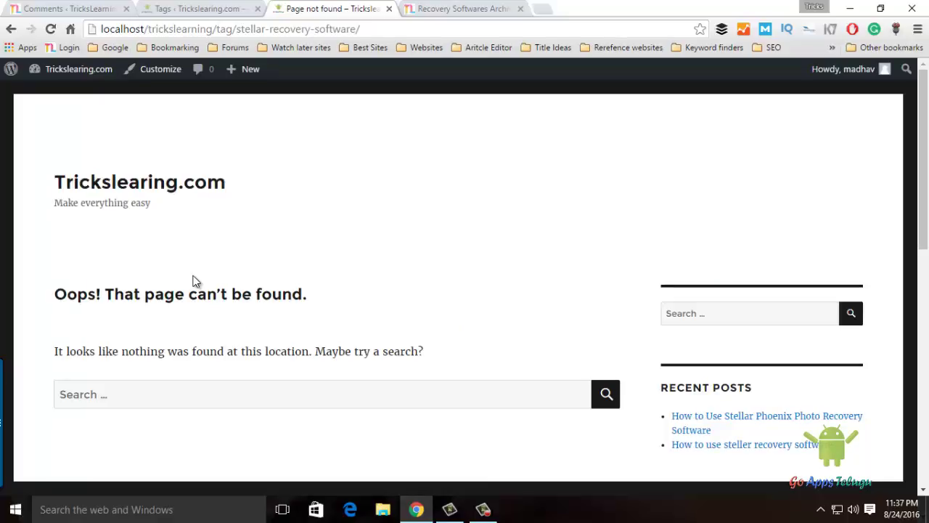
scroll(234, 264, down, 8)
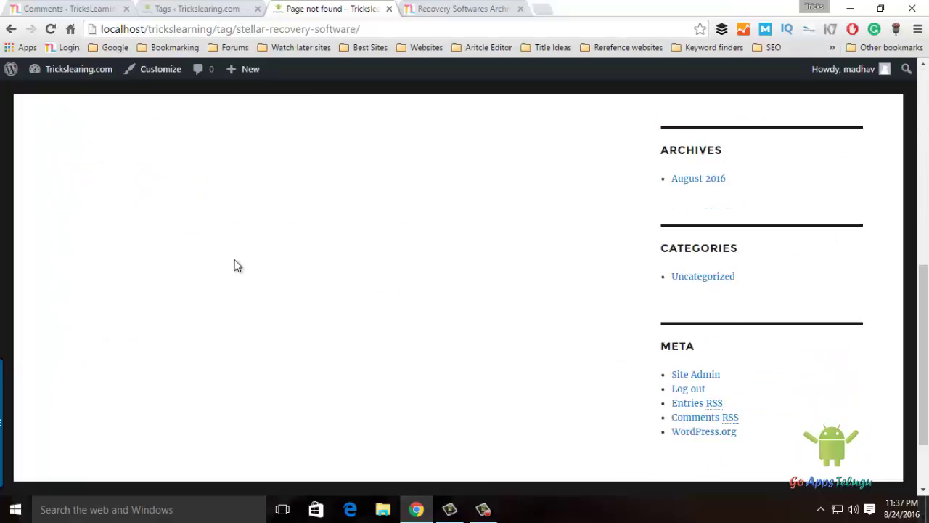
scroll(332, 388, up, 10)
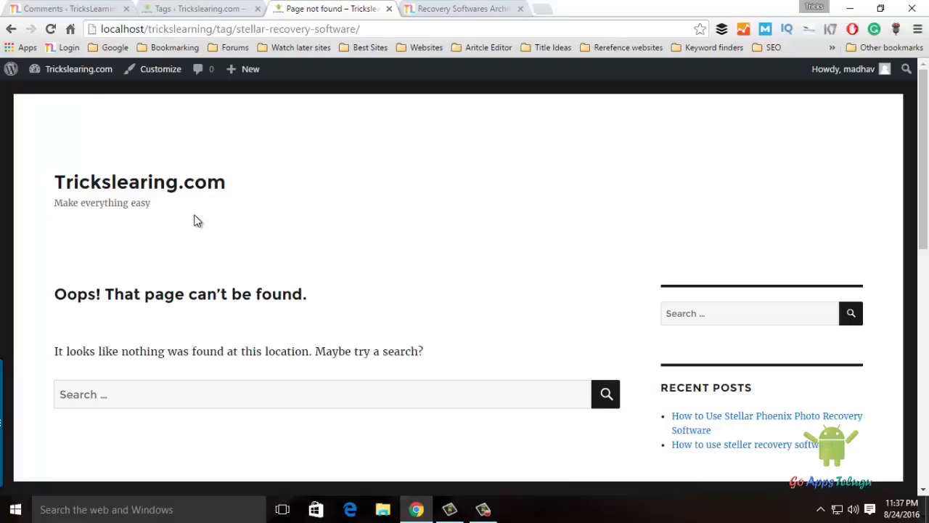
scroll(218, 259, down, 3)
scroll(447, 352, down, 1)
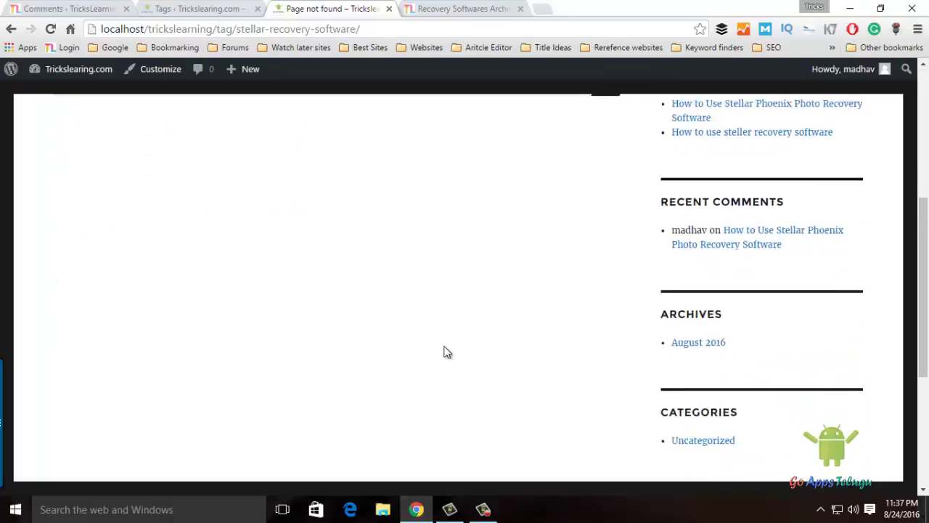
scroll(494, 359, down, 1)
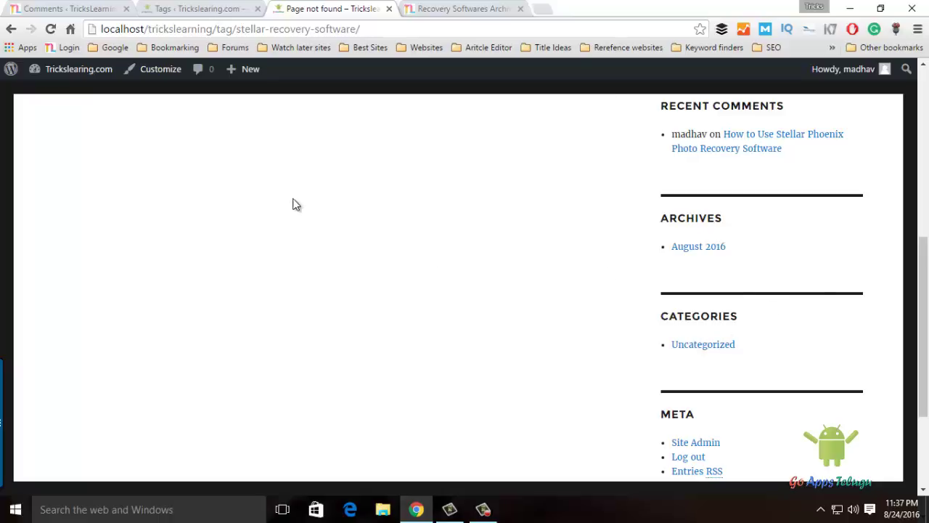
scroll(291, 203, up, 5)
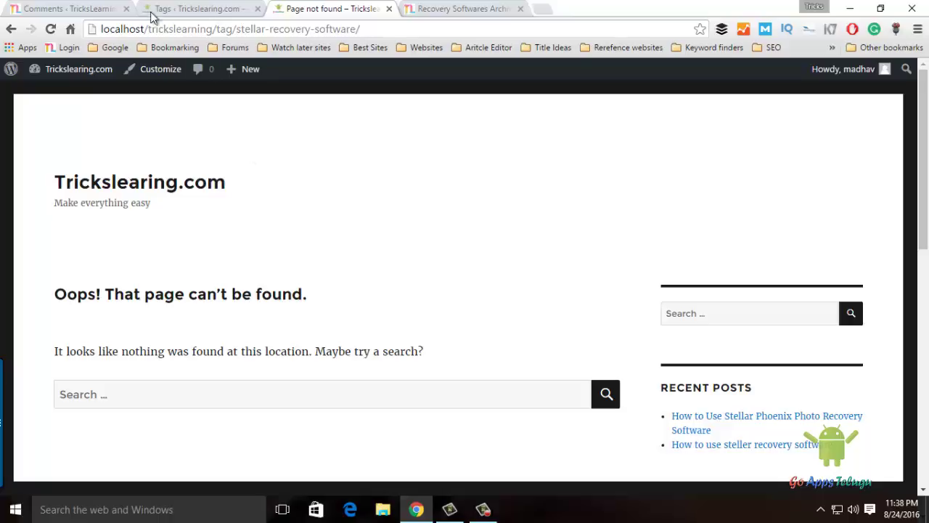
Return to the local site's Tags management page and search the tags for "recovery"
click(204, 10)
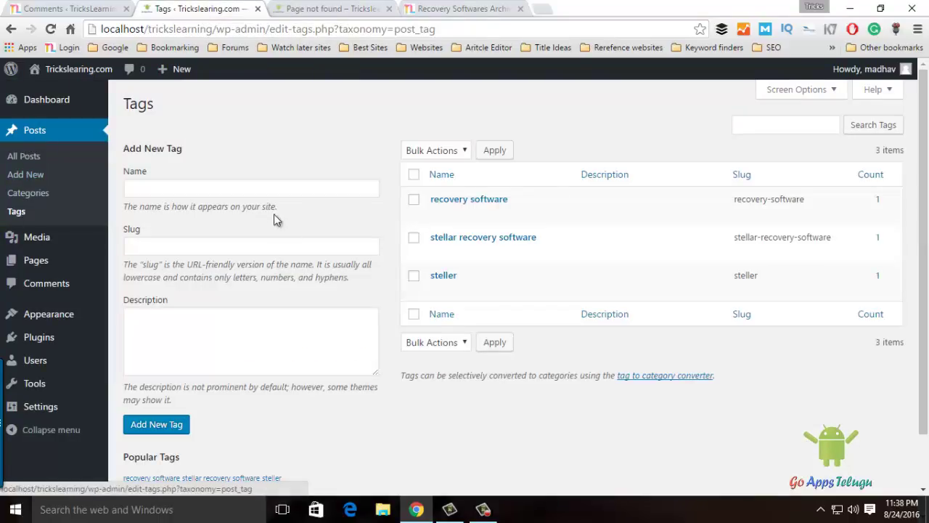
click(250, 186)
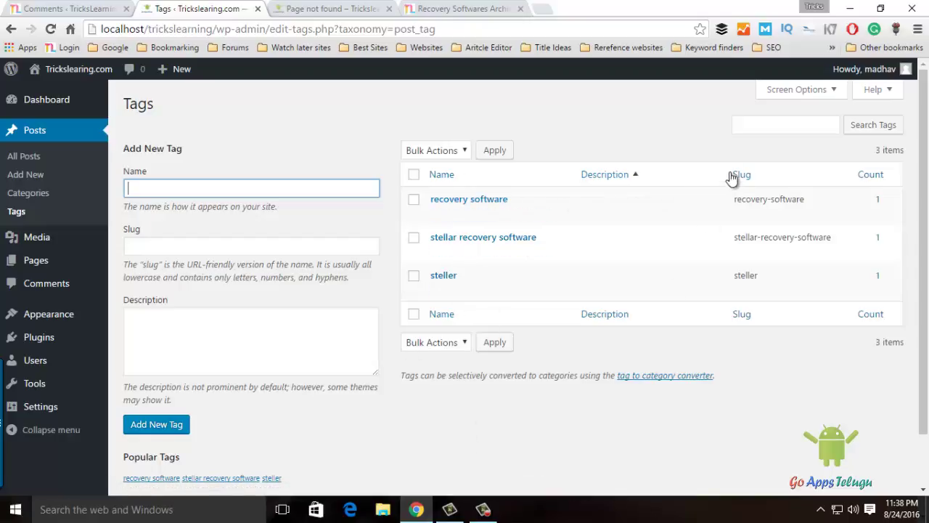
click(751, 125)
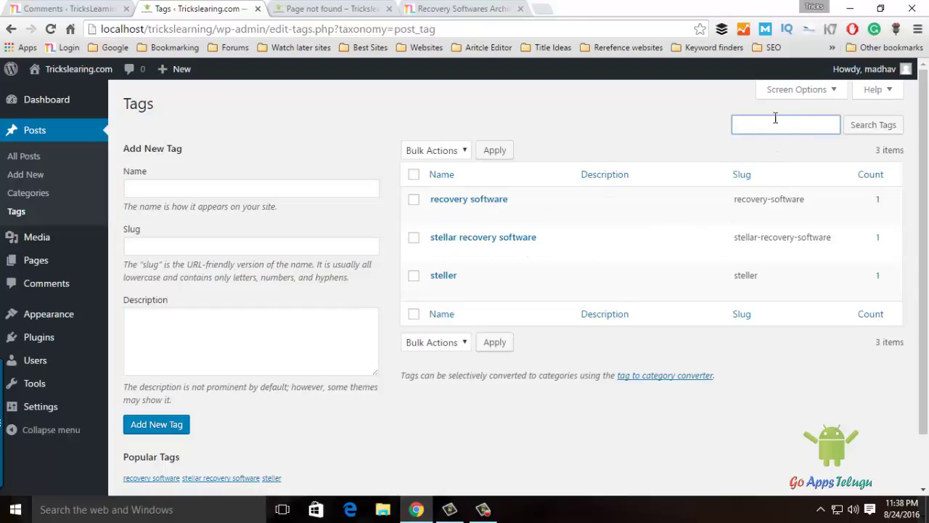
text(recovery)
key(Return)
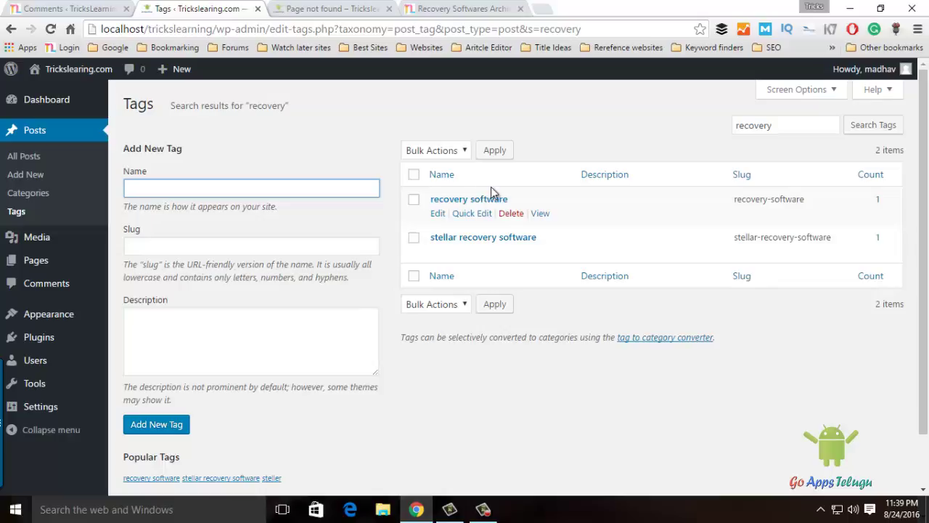
Select the "recovery software" and "stellar recovery software" tags, choose the Delete bulk action, and reset the action choice without applying it
click(414, 199)
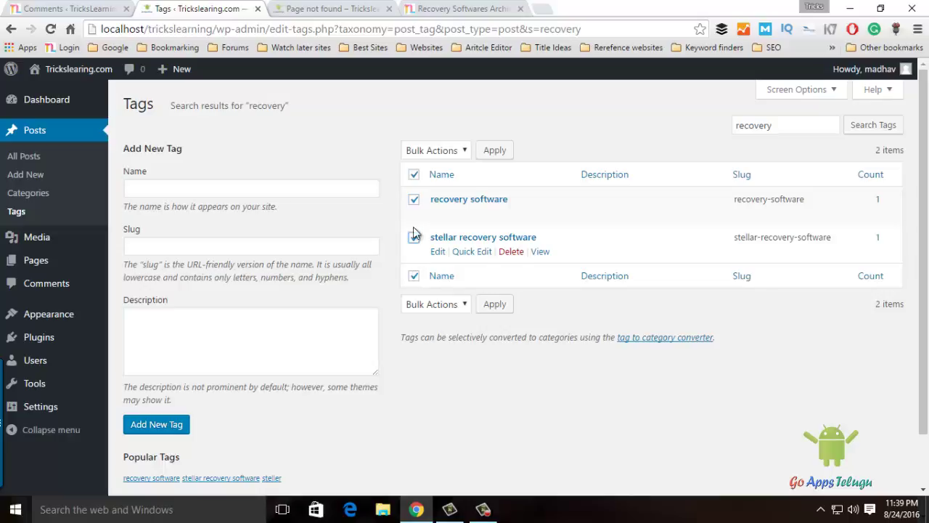
click(433, 150)
click(428, 180)
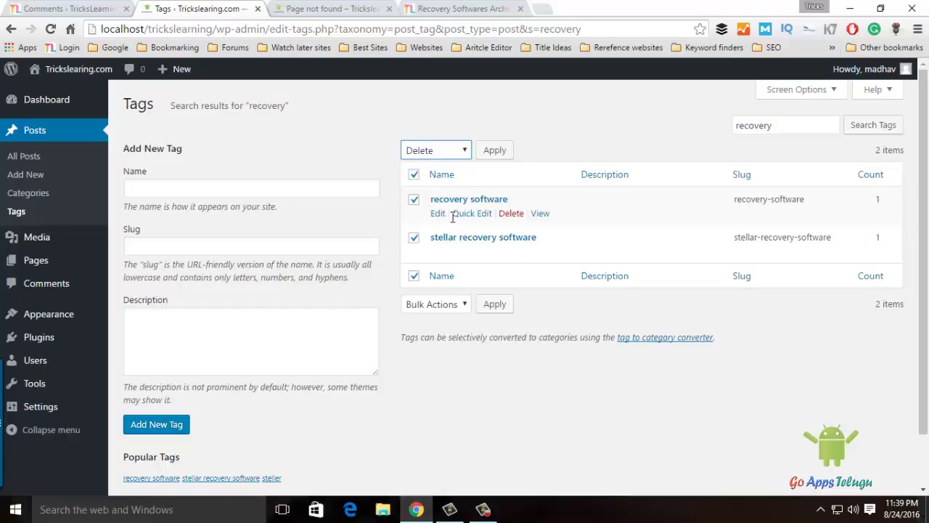
click(428, 151)
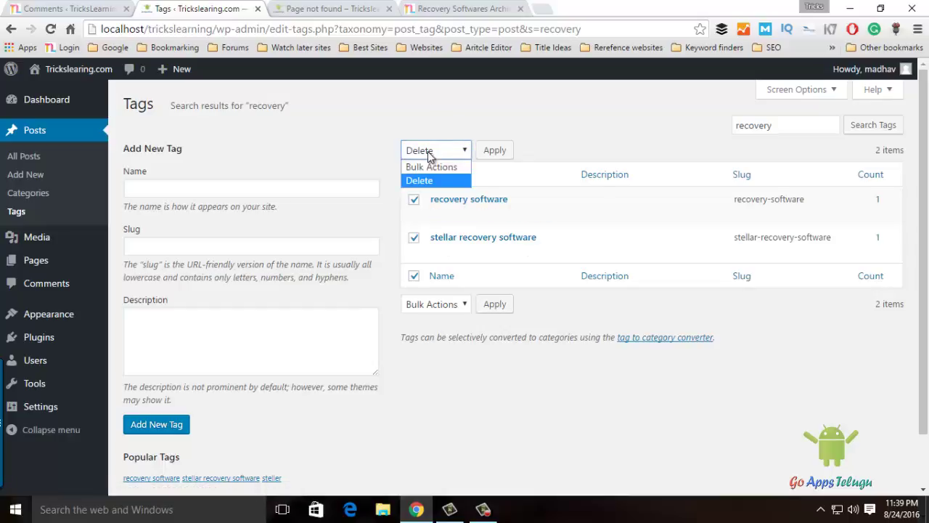
click(436, 168)
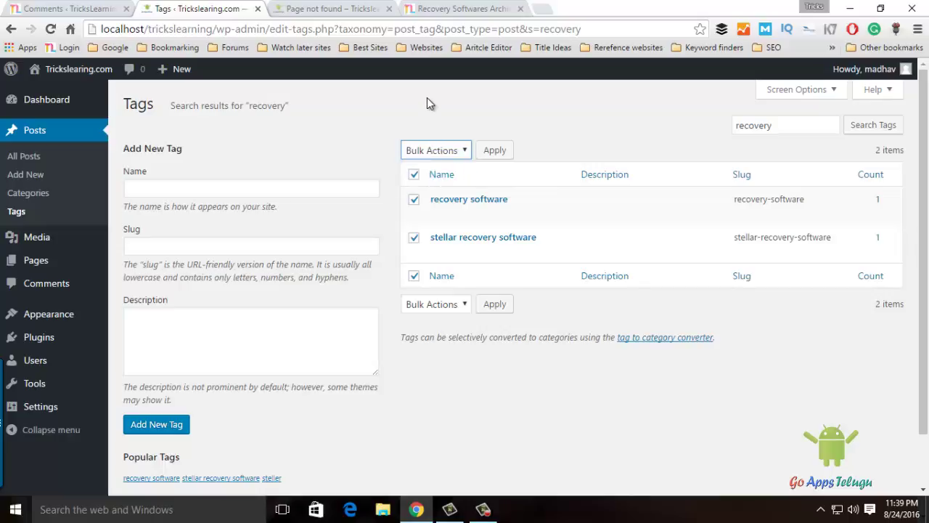